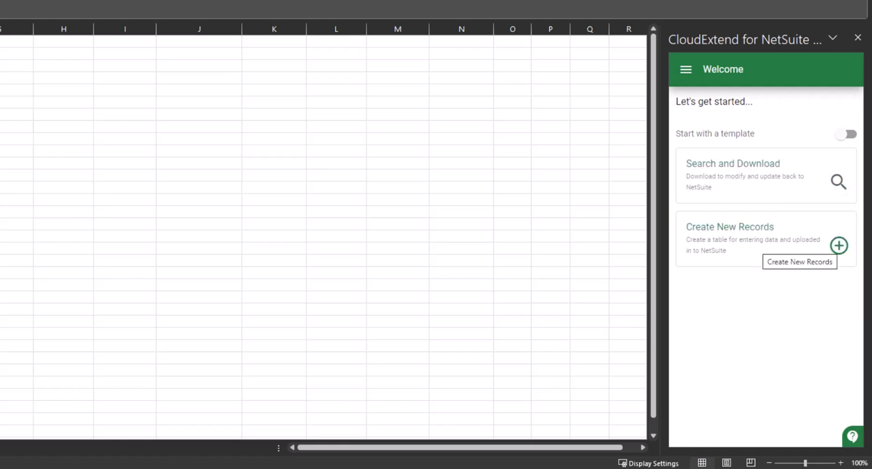
click(839, 245)
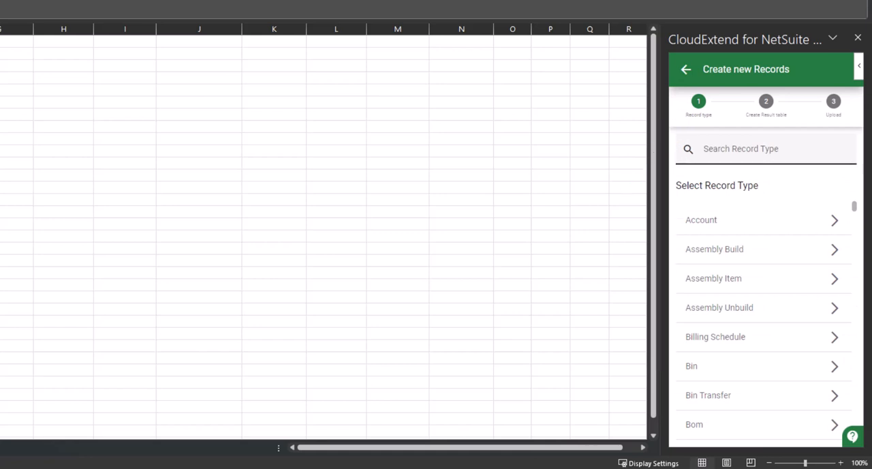
click(766, 149)
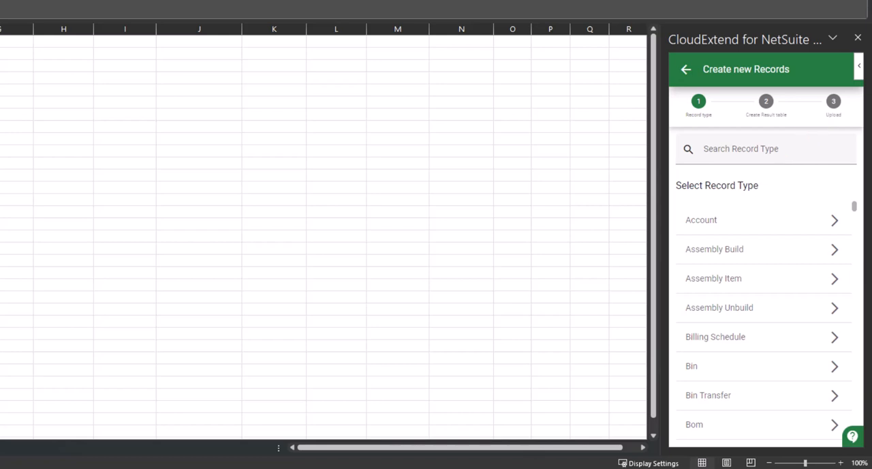
click(686, 69)
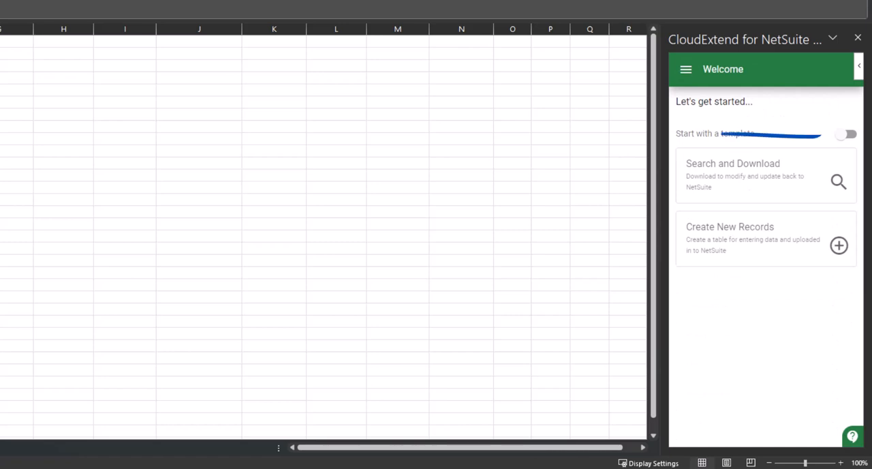
Step: Turn on starting with a template for creating new records and open the "JournalEntry Template New" template for editing
click(846, 135)
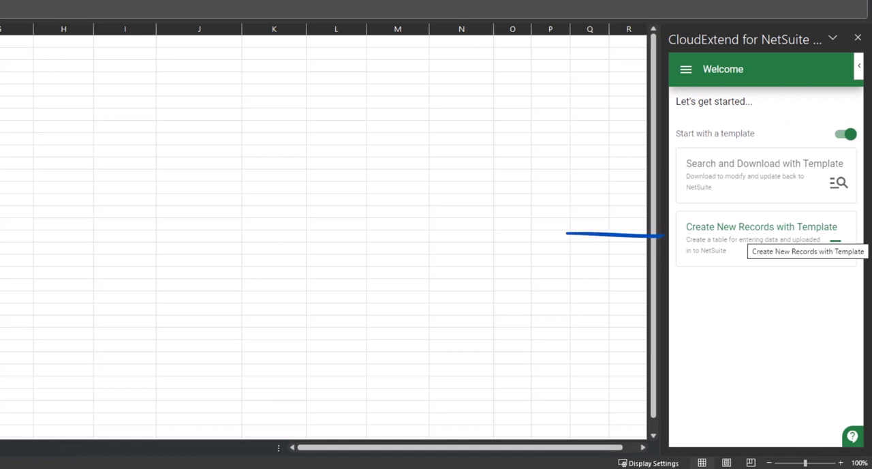
click(837, 244)
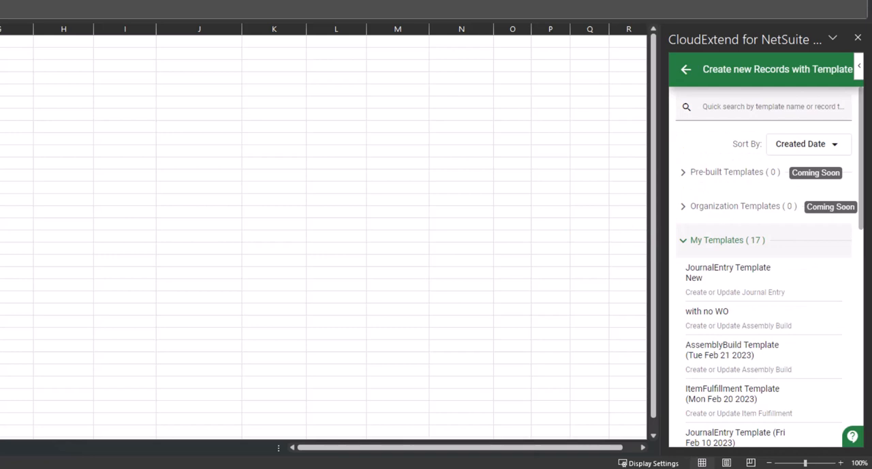
mouse_move(811, 278)
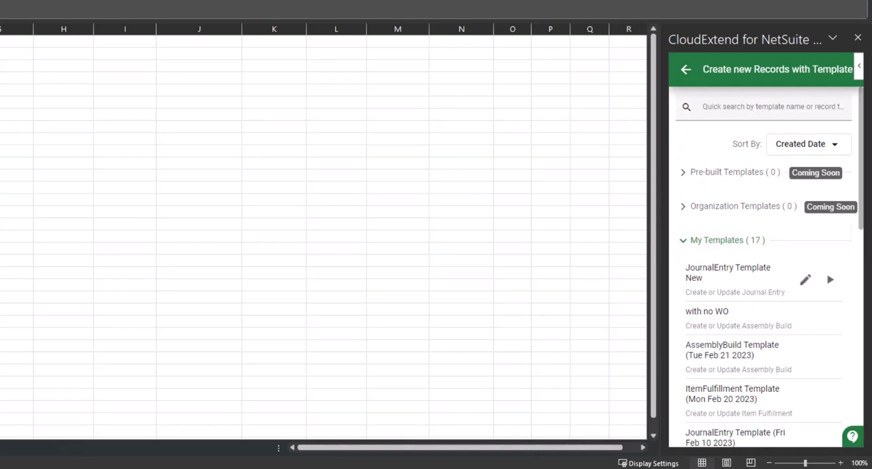
click(805, 279)
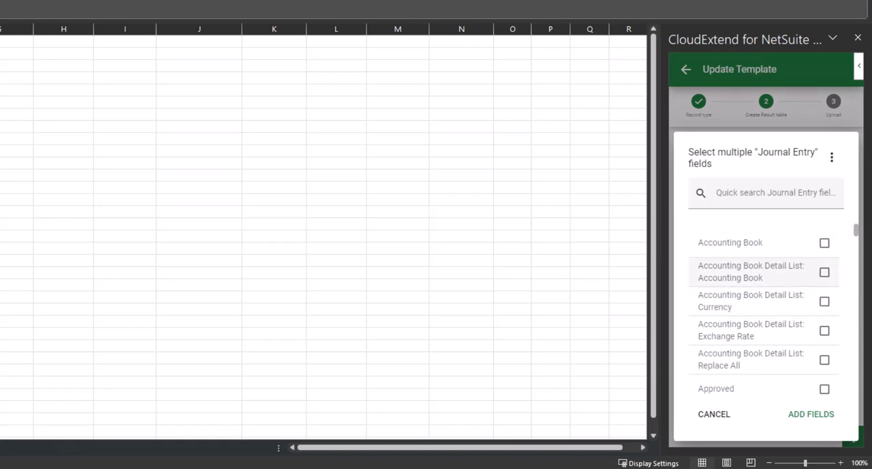
Step: Search the Journal Entry fields for "tran" and "memo", and add the selected fields to the template
click(766, 194)
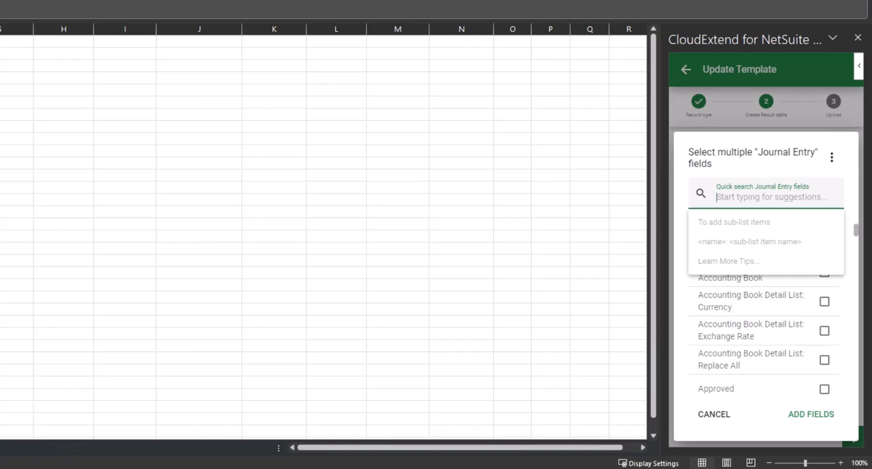
text(tran)
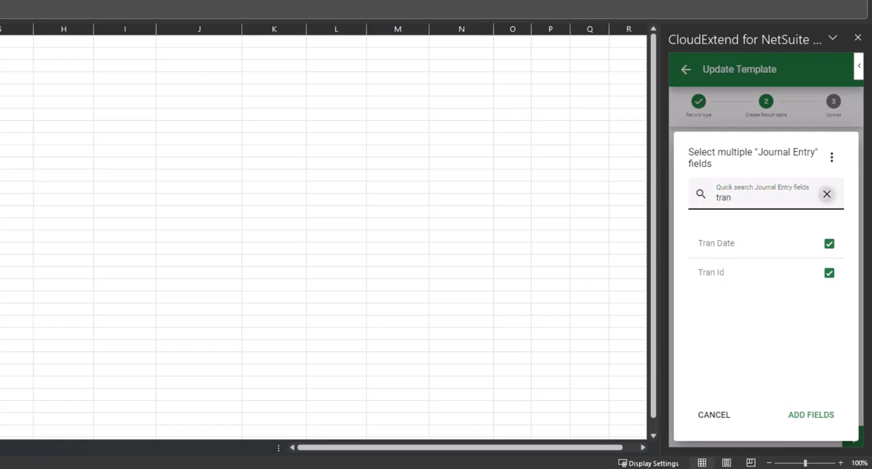
click(826, 193)
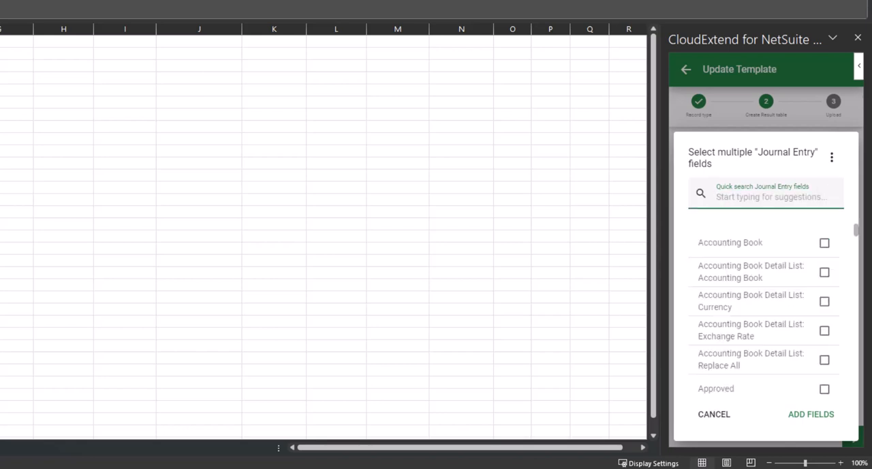
text(memo)
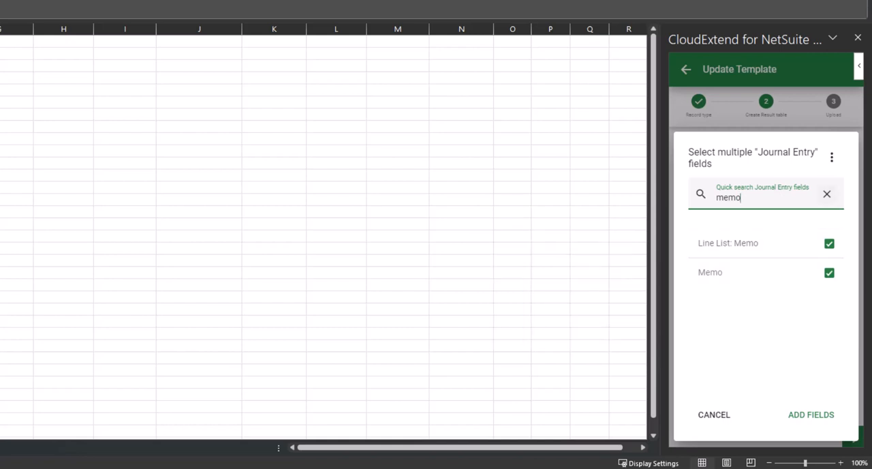
click(827, 194)
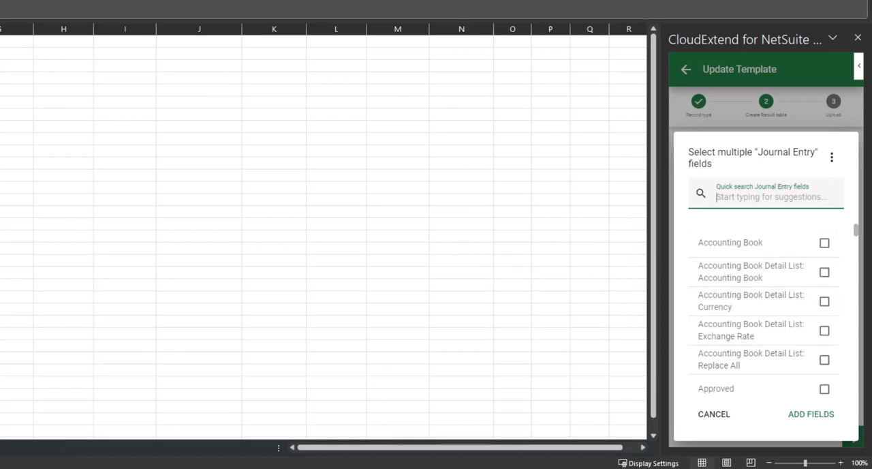
click(811, 414)
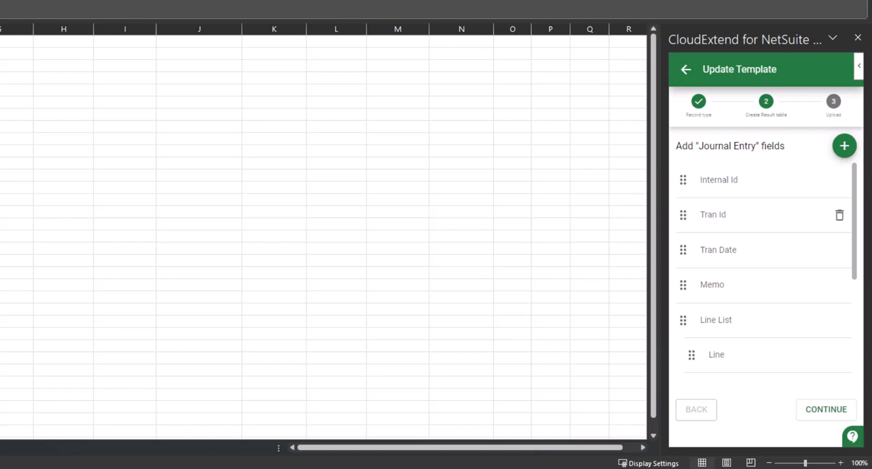
Step: Create the Journal Entry table on the active worksheet, replacing its content, and save the template to proceed to data entry
scroll(763, 217, down, 1)
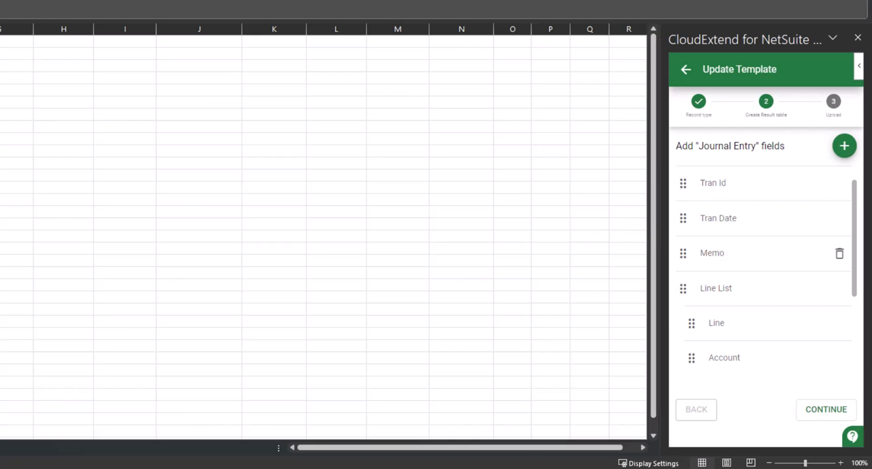
scroll(763, 273, down, 2)
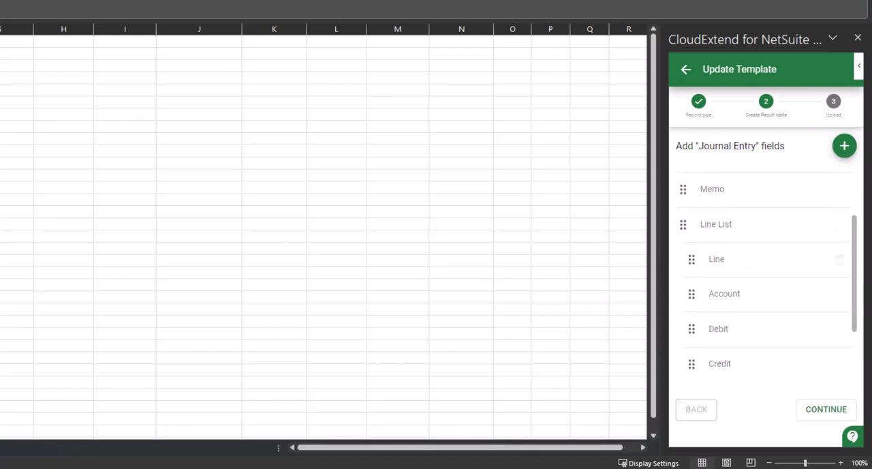
scroll(763, 273, down, 1)
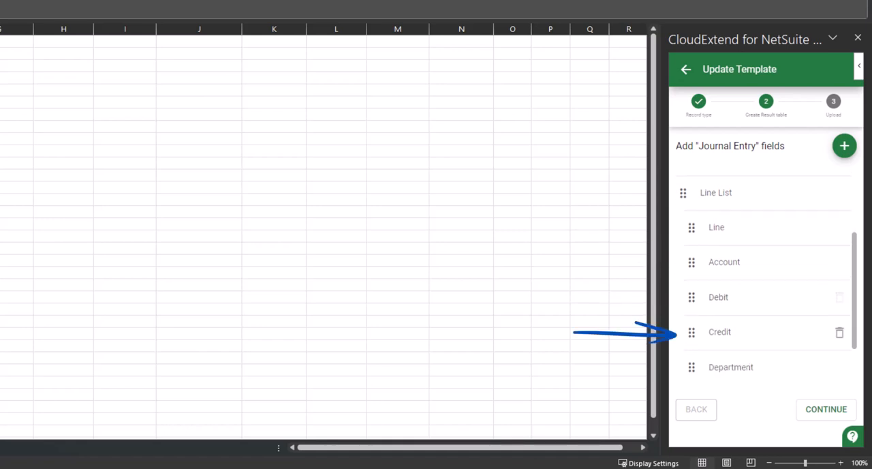
scroll(763, 272, down, 2)
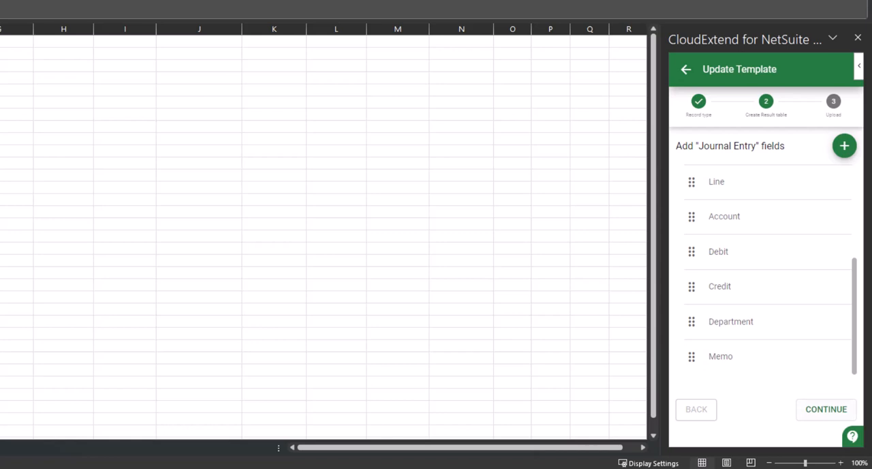
click(826, 409)
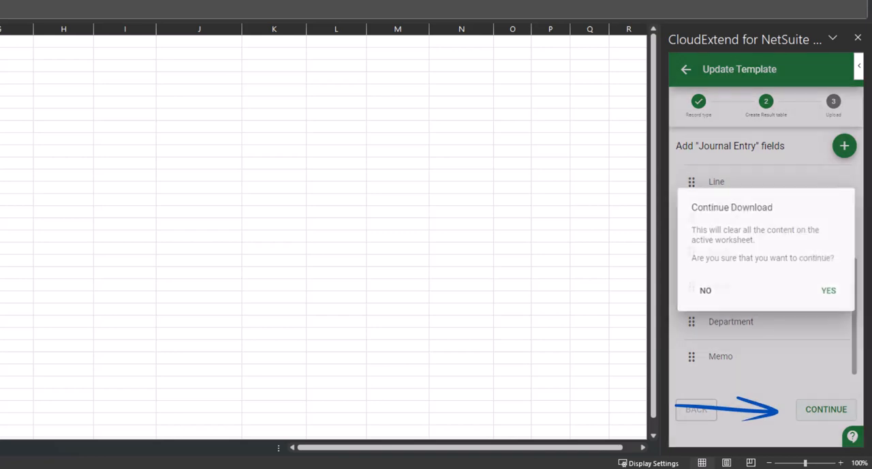
click(831, 292)
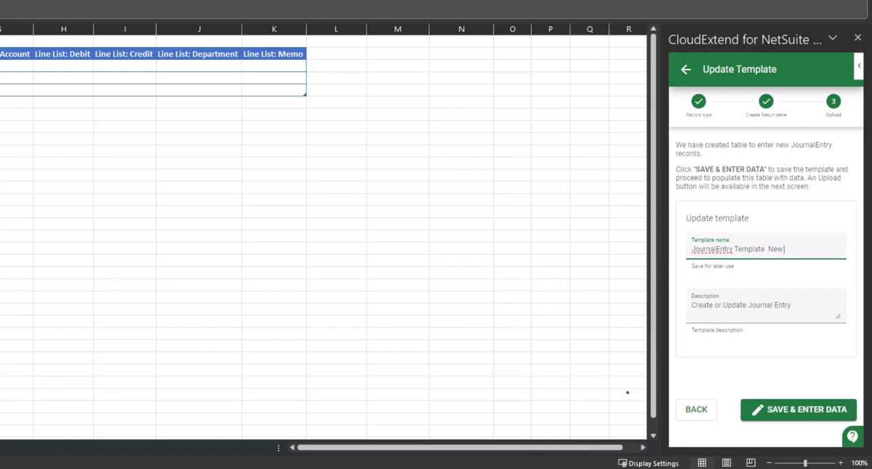
click(753, 408)
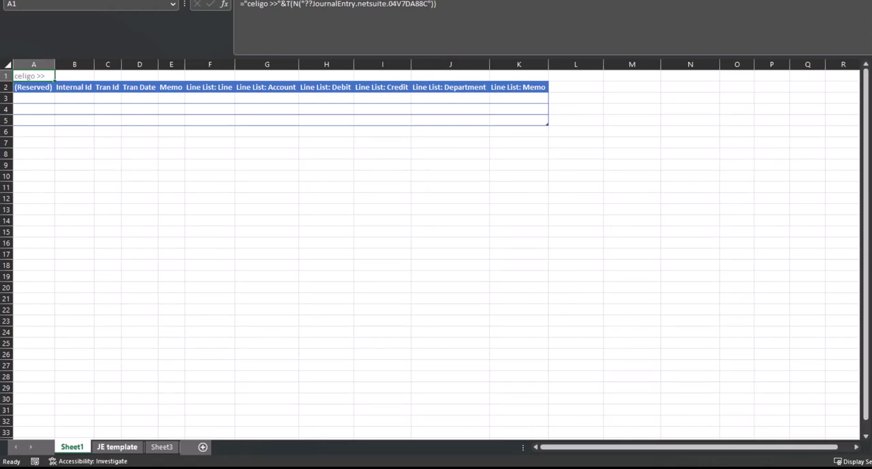
Step: Open the JE template sheet and examine the journal line accounts and their debit and credit amounts
click(117, 447)
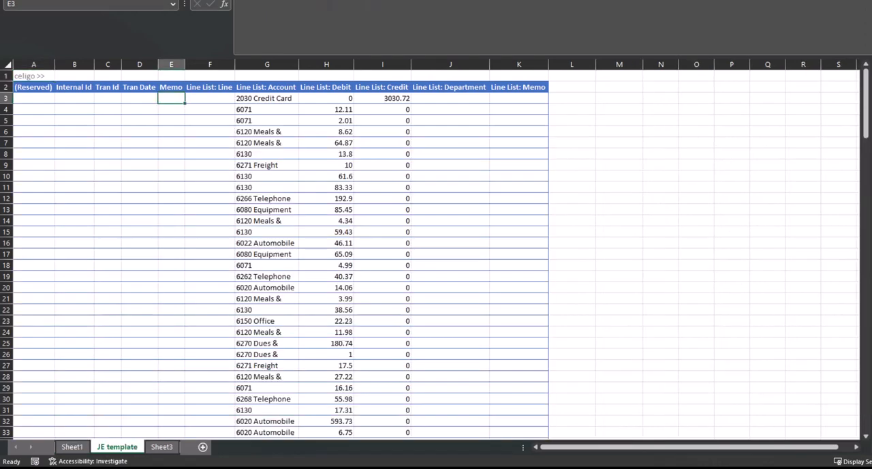
drag(267, 99, 267, 232)
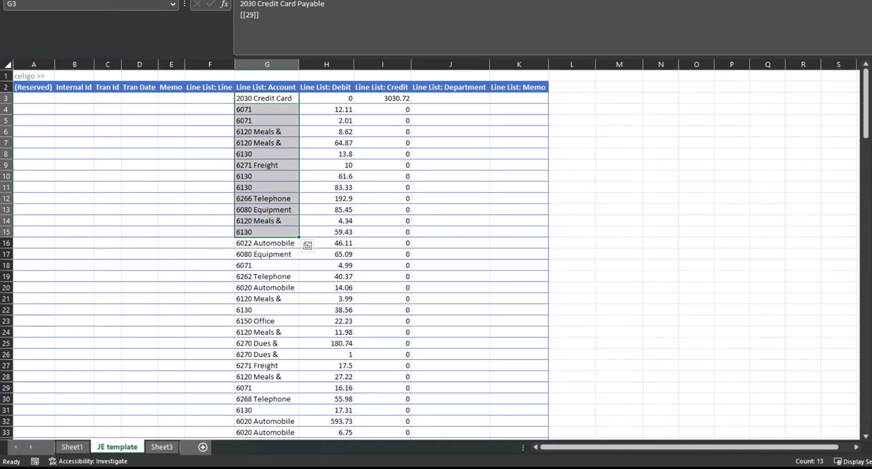
drag(326, 98, 382, 242)
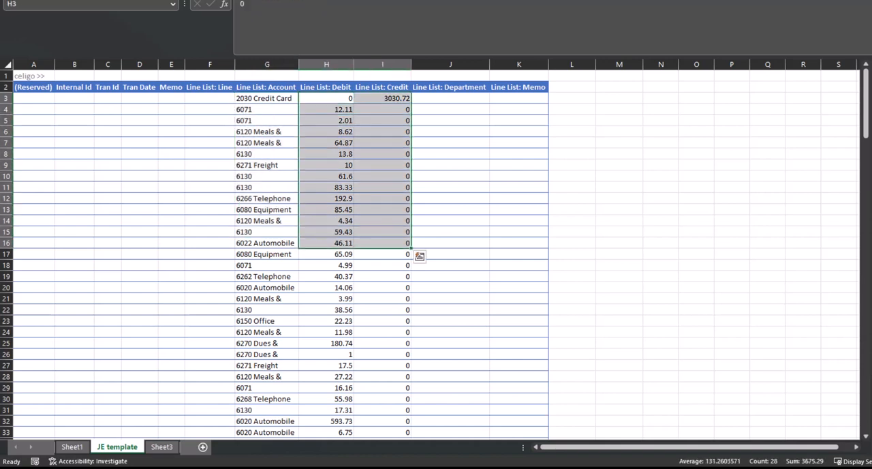
Step: Enter "This is a test" in Memo cell E3 and fill it down the Memo column for all journal lines
click(171, 98)
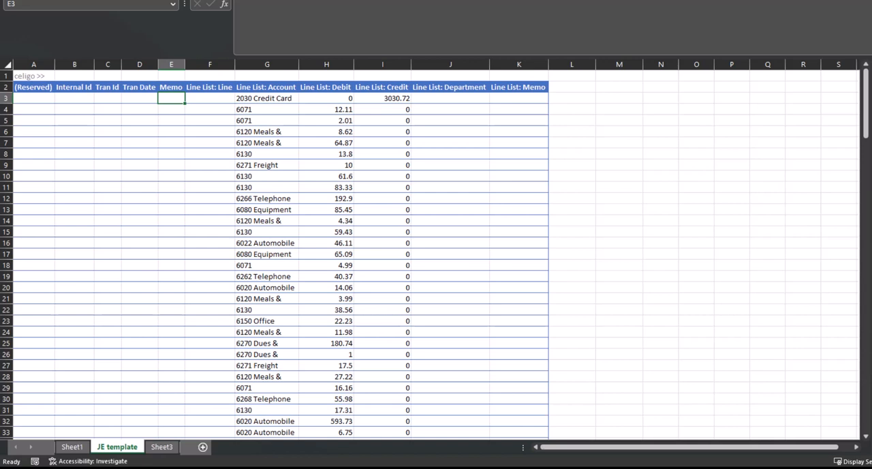
key(Left)
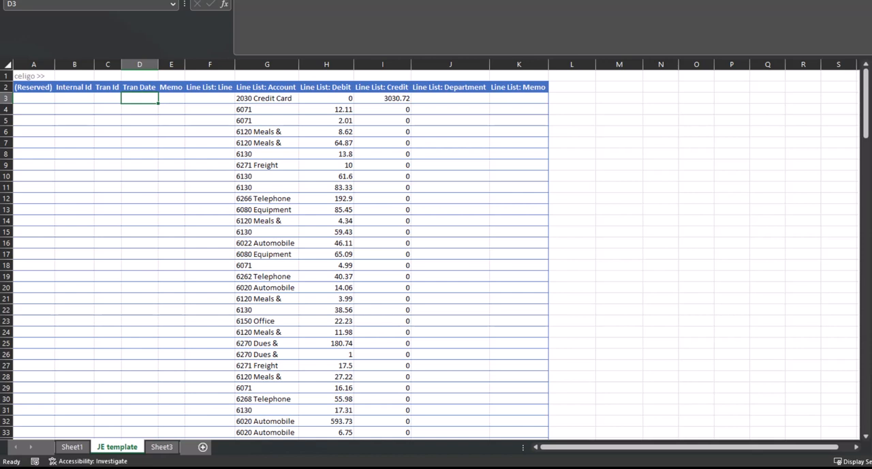
key(Right)
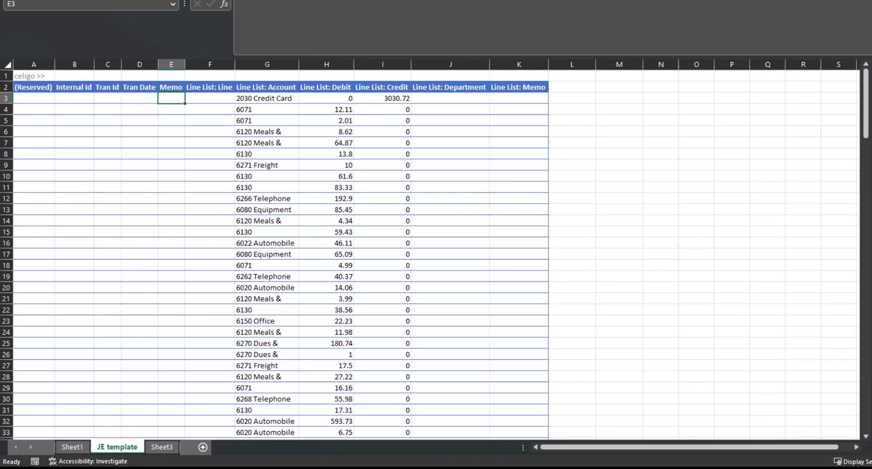
text(Th)
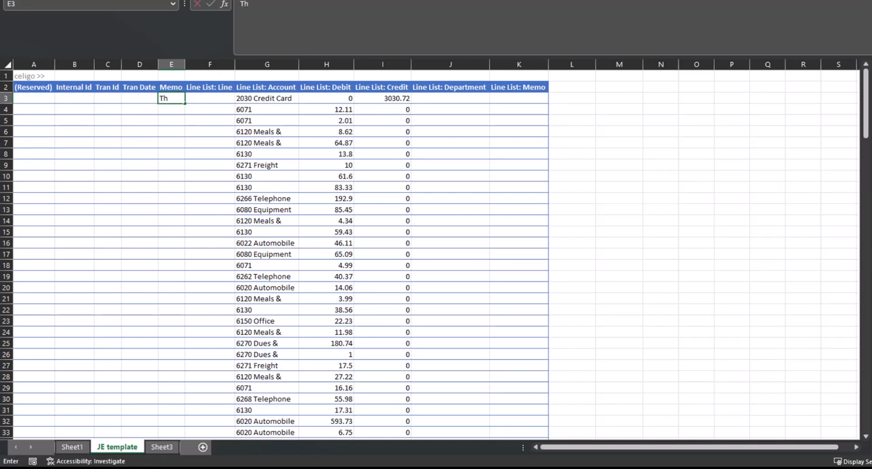
text(is is a test)
click(210, 64)
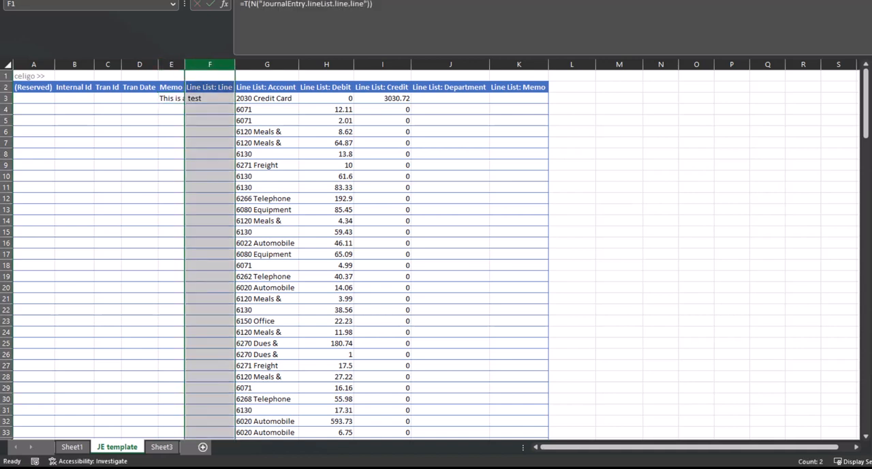
click(171, 98)
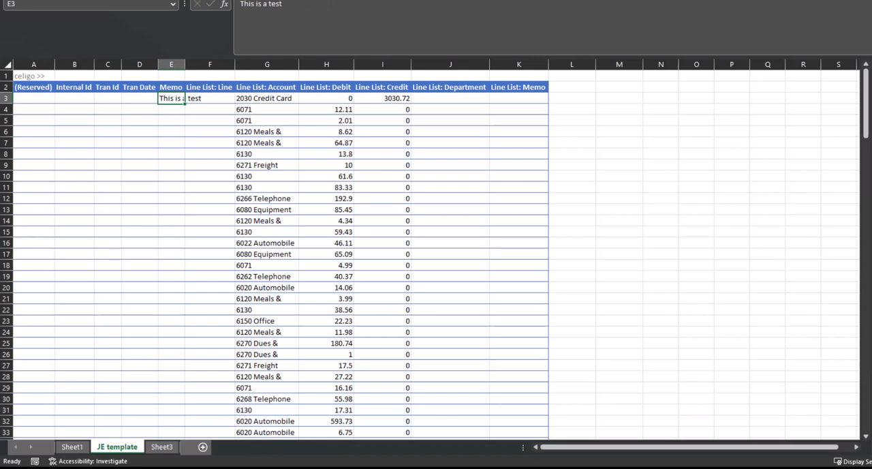
double_click(184, 103)
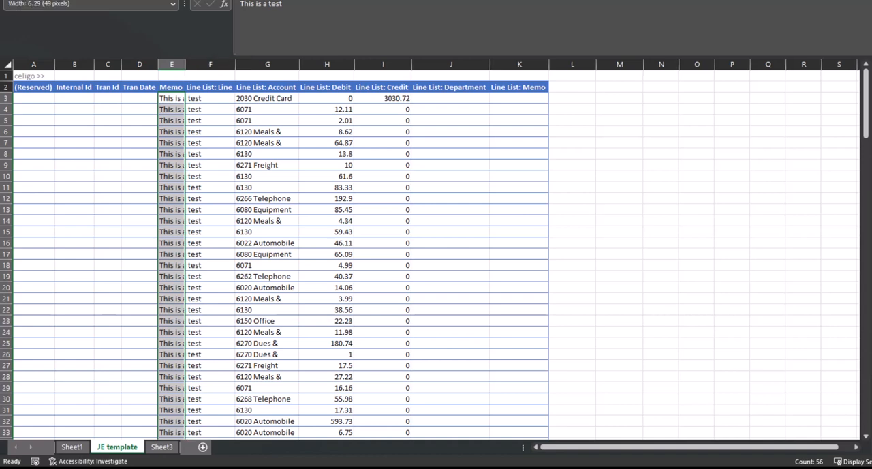
double_click(184, 64)
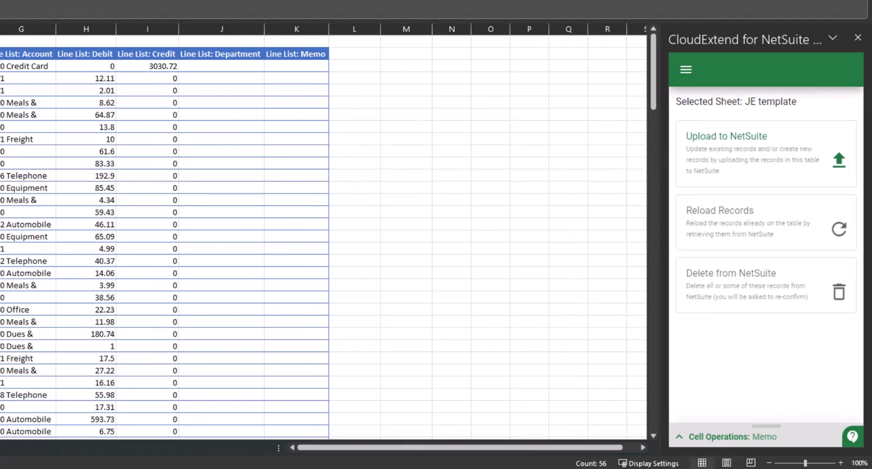
Step: Upload all records on the JE template sheet to NetSuite and reload them with their latest values
click(746, 145)
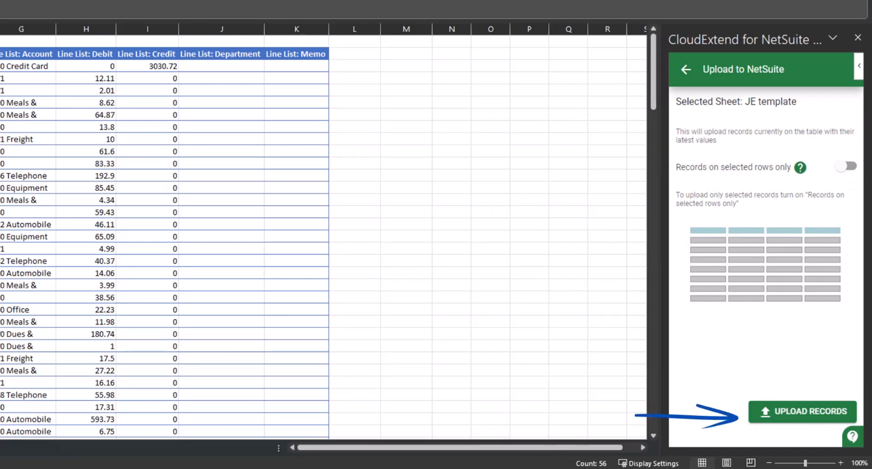
click(802, 411)
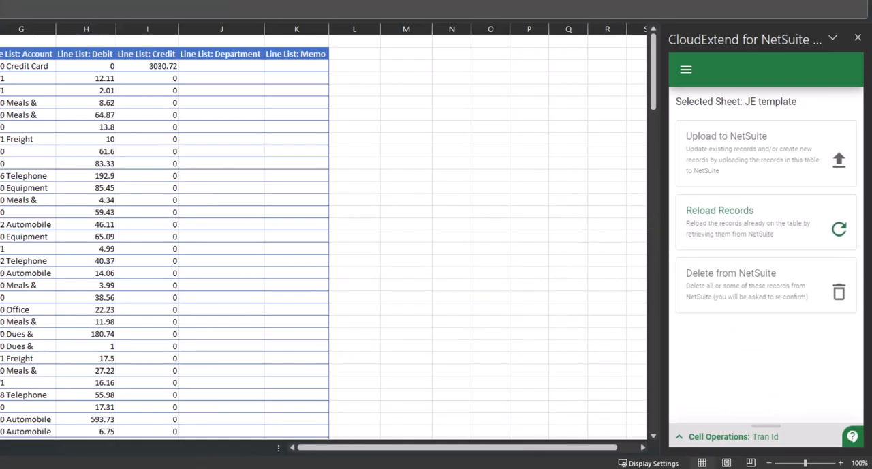
click(760, 222)
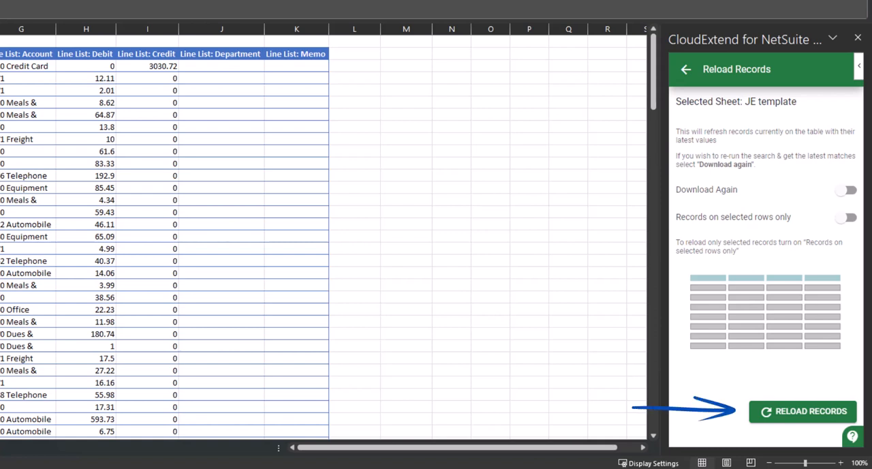
click(803, 411)
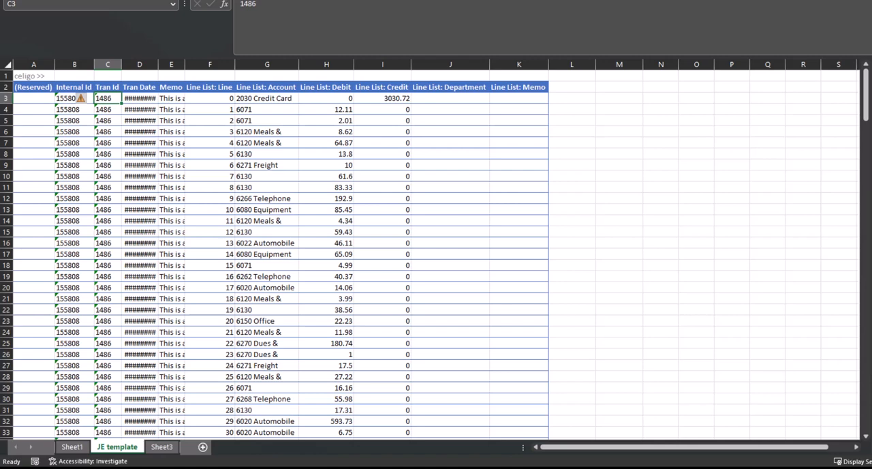
Step: Copy the Tran Id from cell C3, switch to NetSuite in the browser, search for 1486 and open the matching journal
key(ctrl+c)
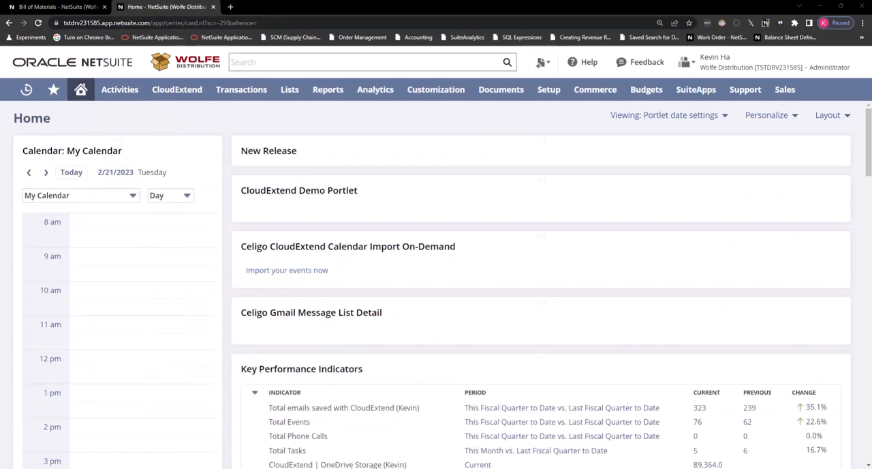
click(367, 62)
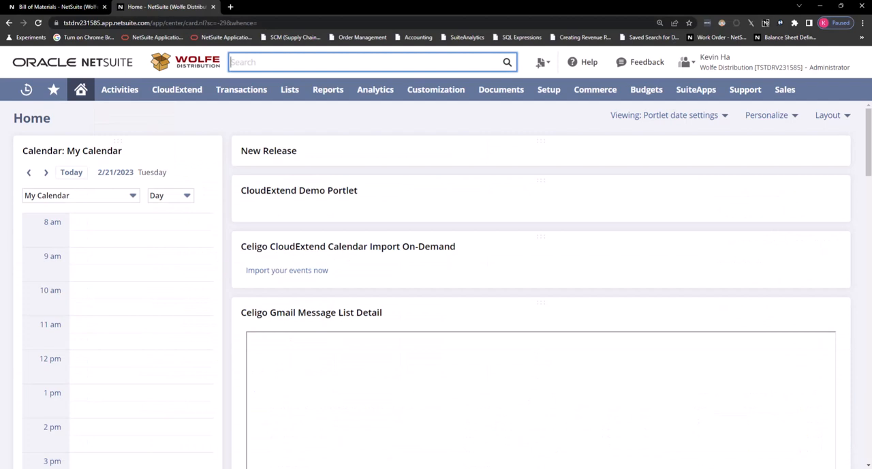
text(1486)
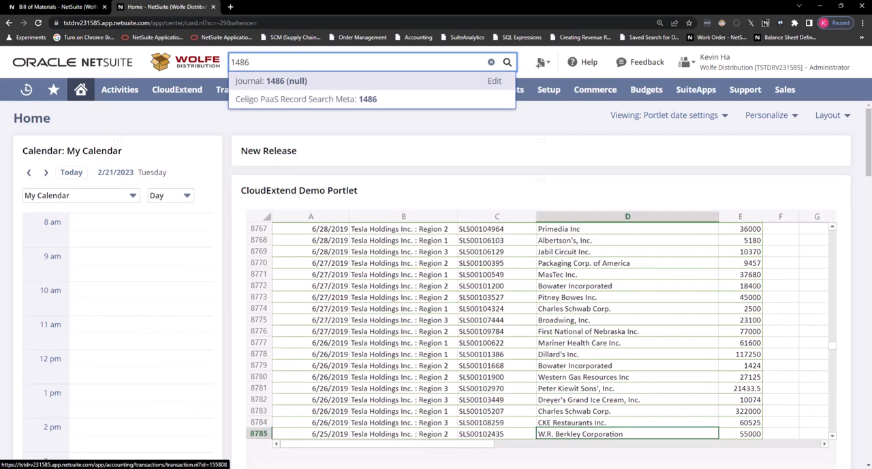
click(271, 81)
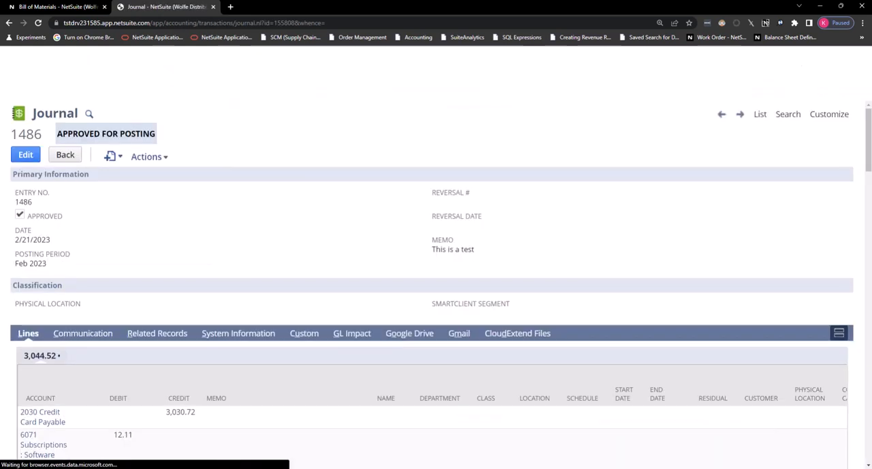
Step: Examine the journal's memo, posting period and account lines, and view its system notes under System Information
drag(428, 252, 471, 250)
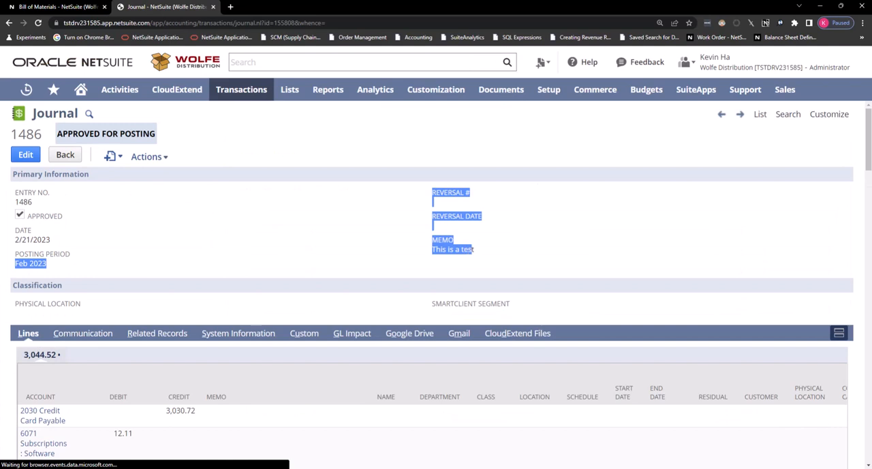
click(81, 256)
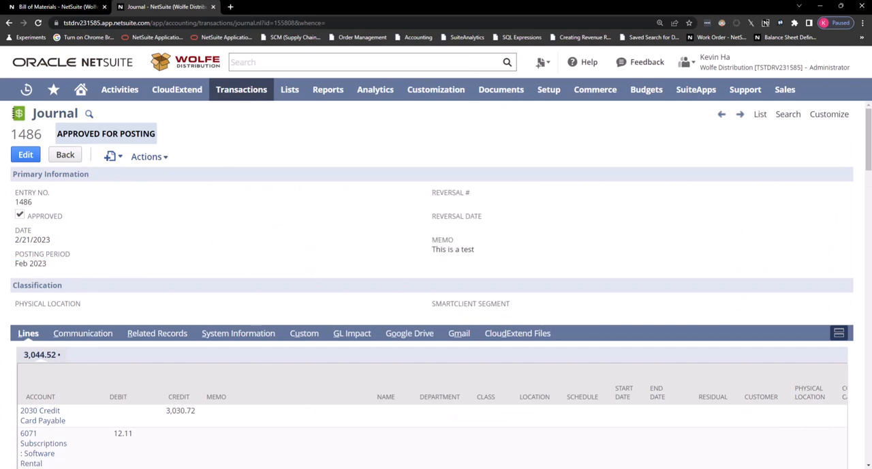
scroll(102, 266, down, 2)
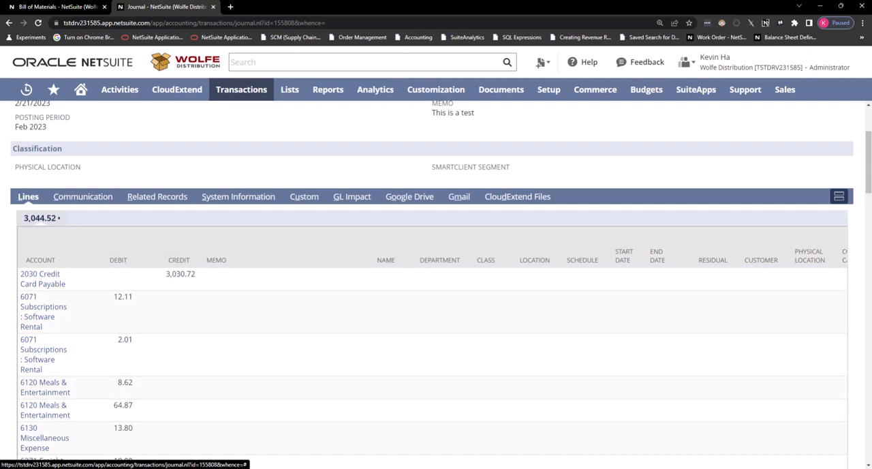
click(238, 197)
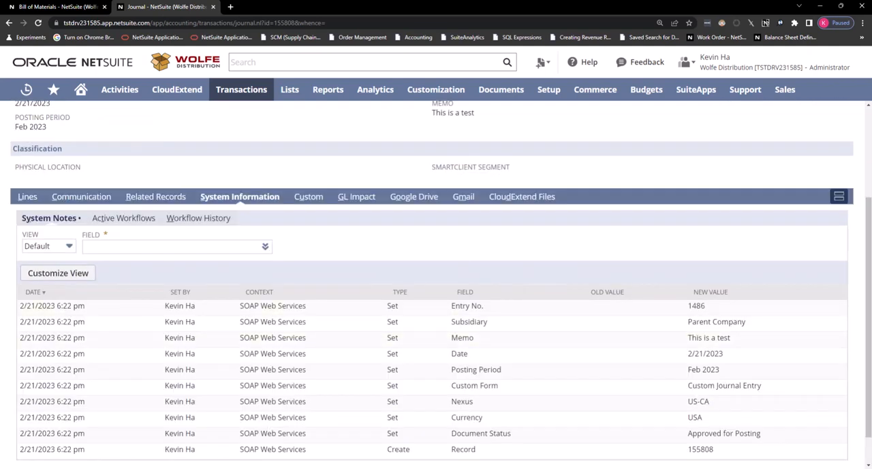